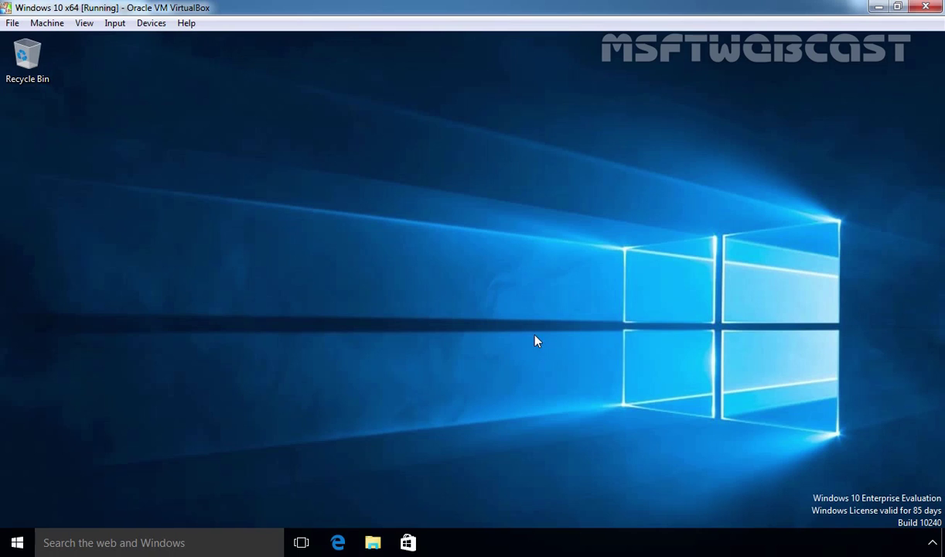
Step: Open Disk Management from the Start button's system tools list and maximize it
right_click(17, 542)
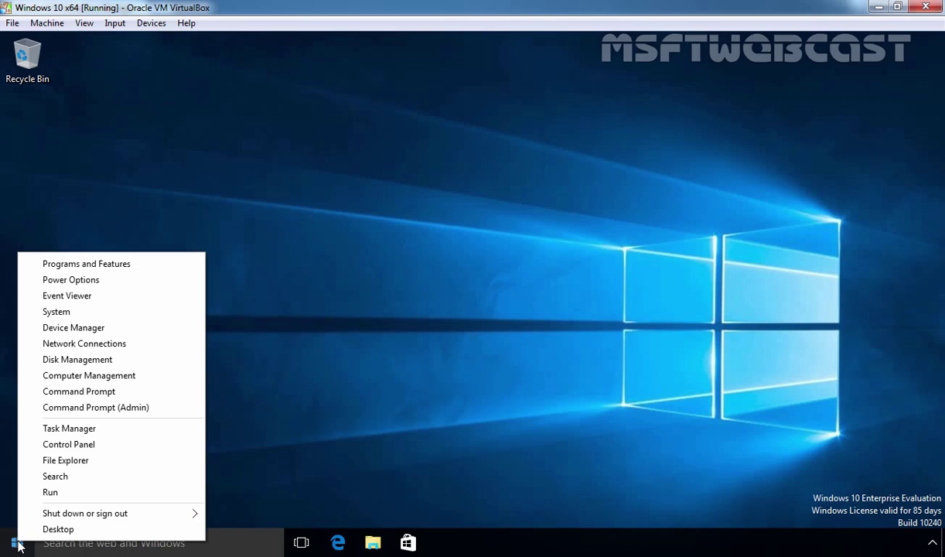
click(77, 361)
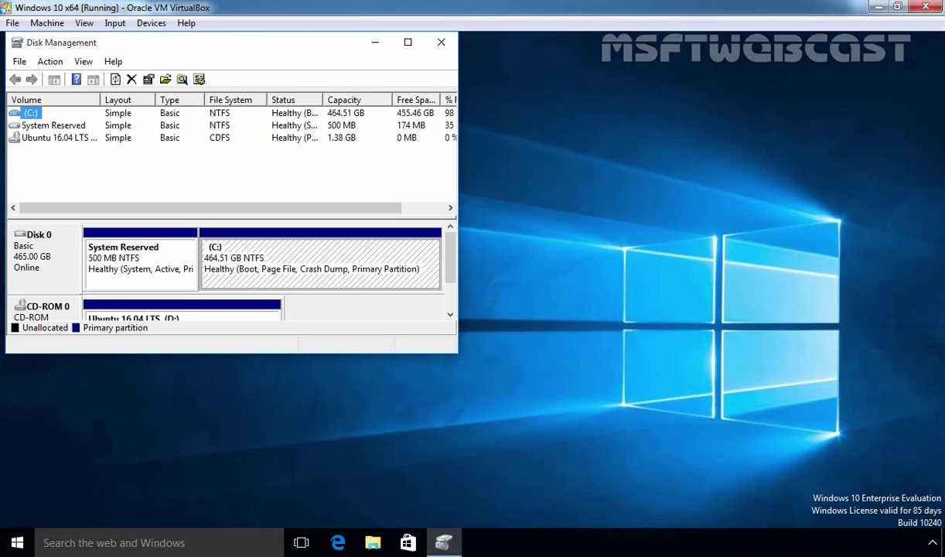
click(407, 42)
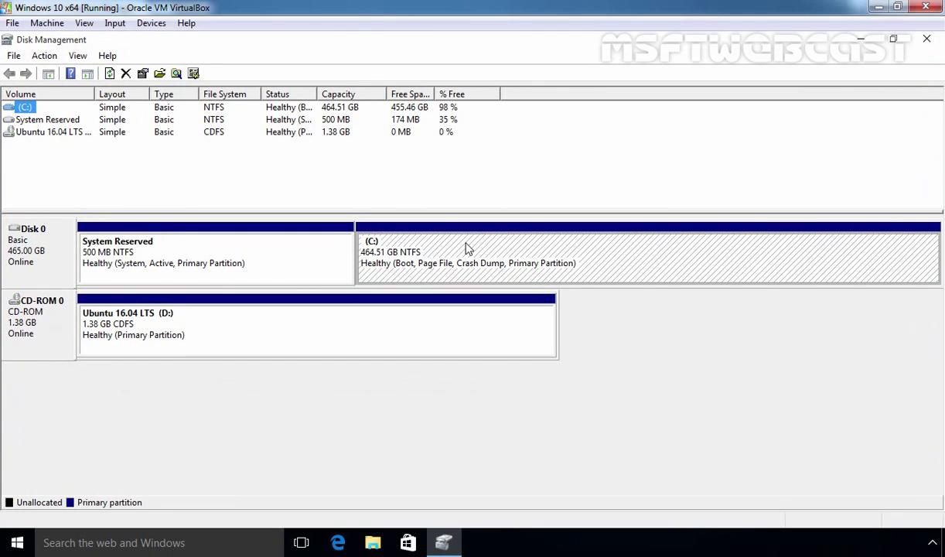
Step: Shrink the C: volume by 80000 MB, leaving 78.13 GB unallocated on Disk 0
click(468, 247)
right_click(467, 247)
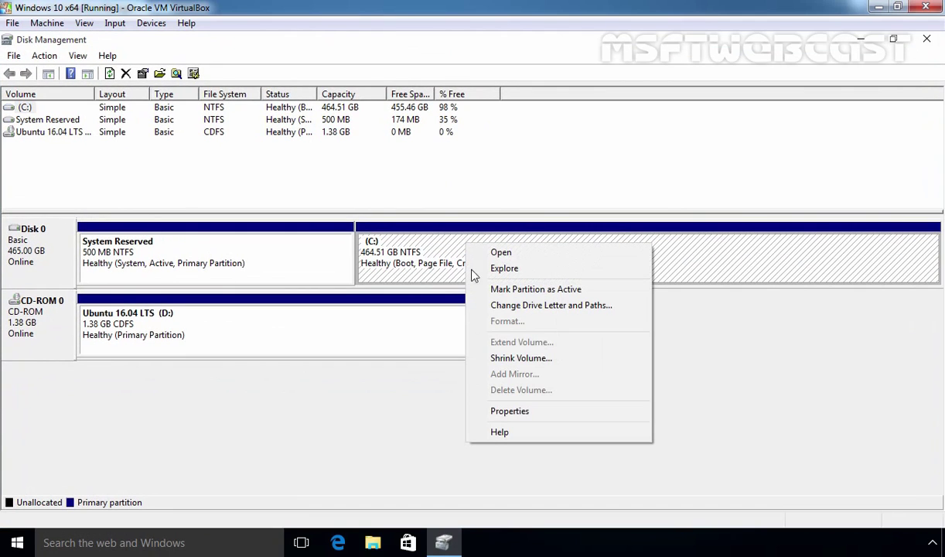
click(501, 359)
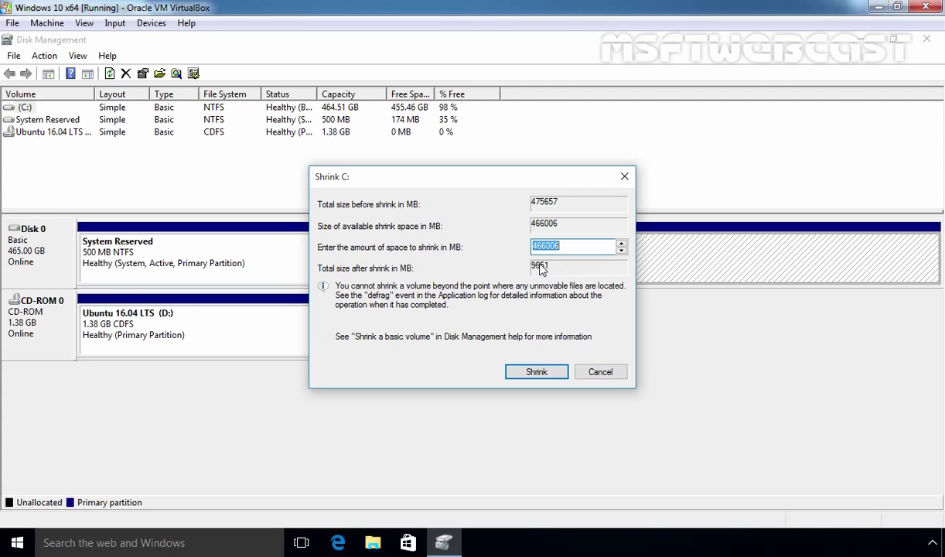
text(80000)
click(536, 372)
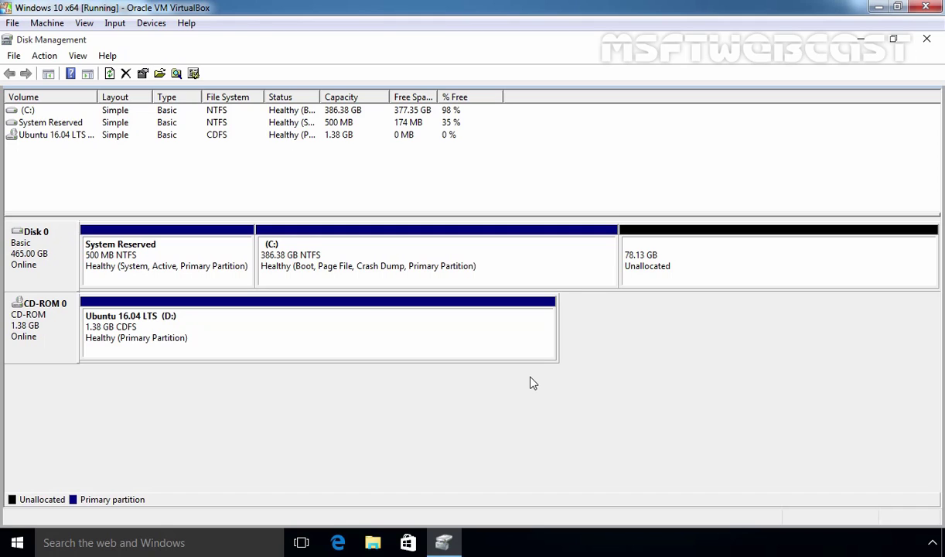
Step: Check in This PC that C: totals 386 GB and the Ubuntu 16.04 CD is in D:
click(927, 40)
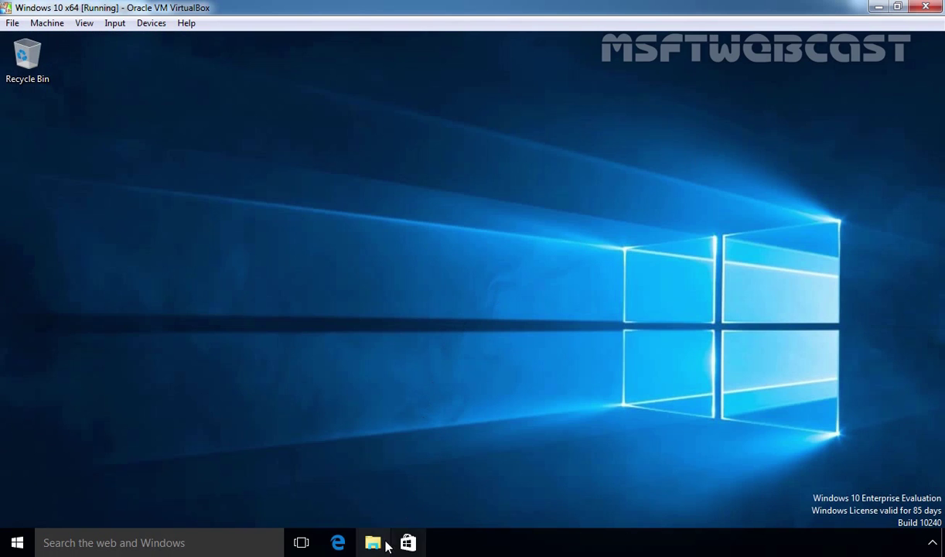
click(372, 543)
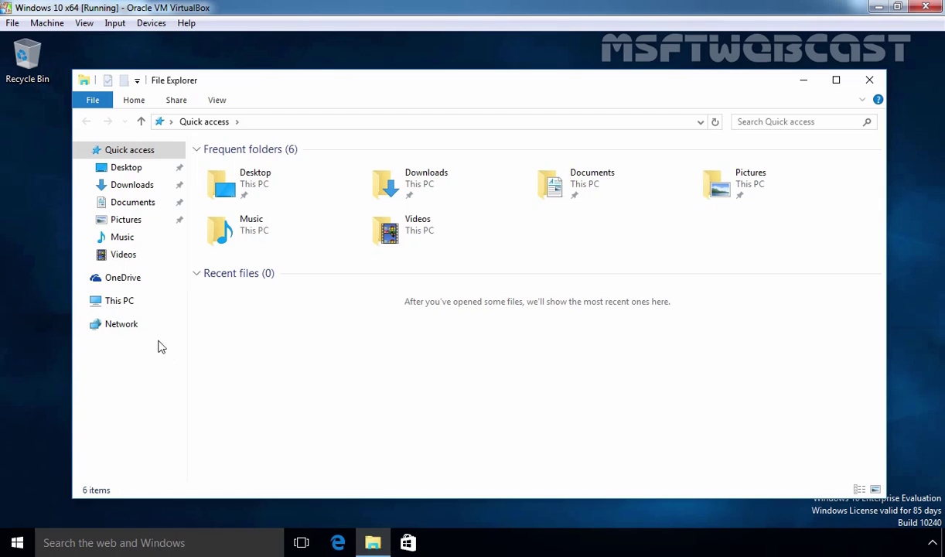
click(116, 299)
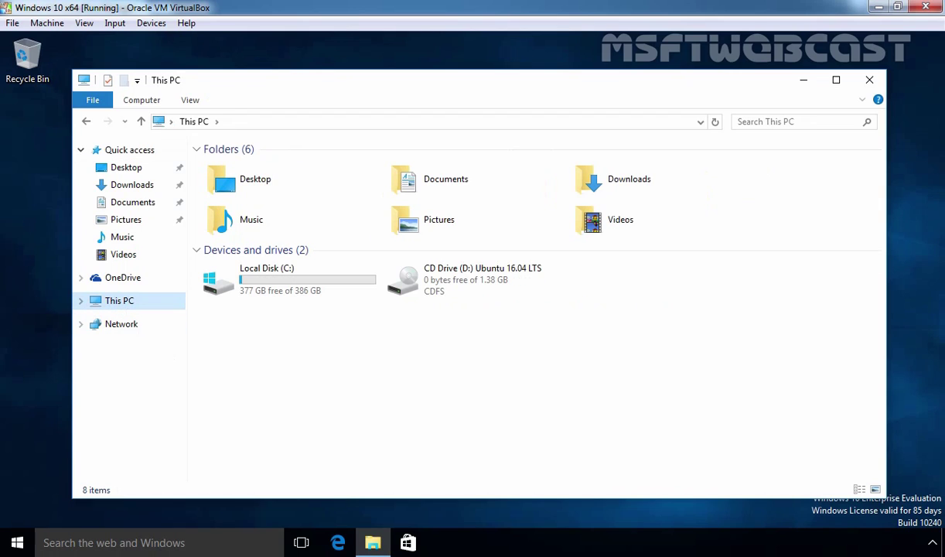
click(475, 287)
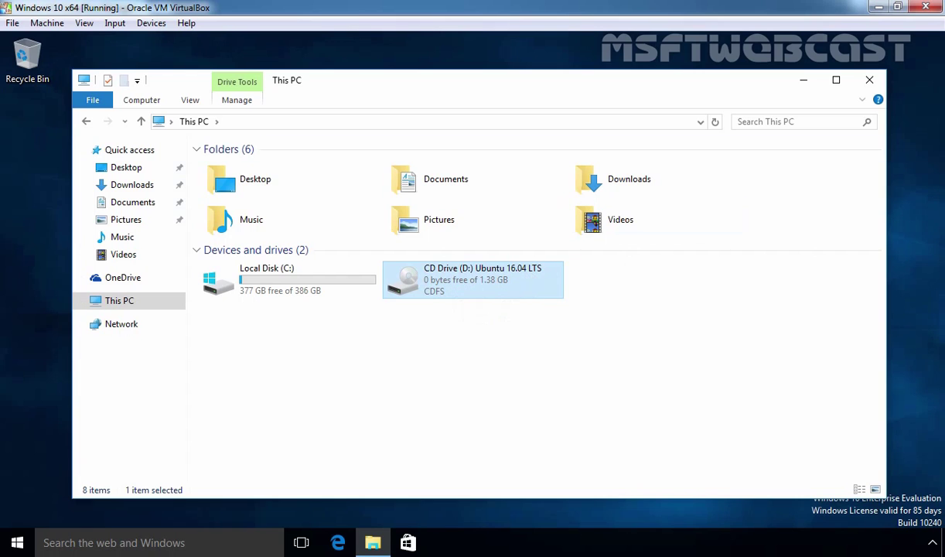
click(870, 79)
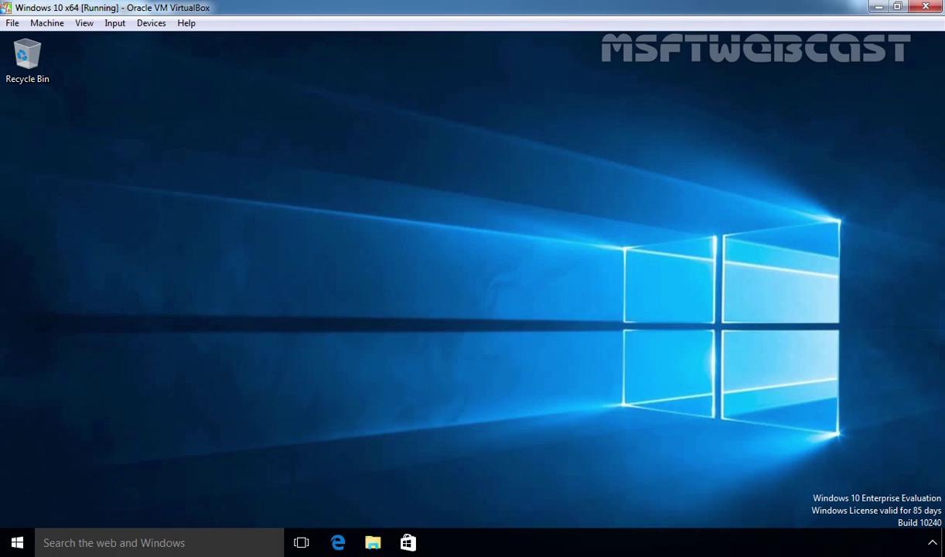
Step: Restart Windows 10 from the Start button's shutdown options to boot the Ubuntu disc
right_click(17, 542)
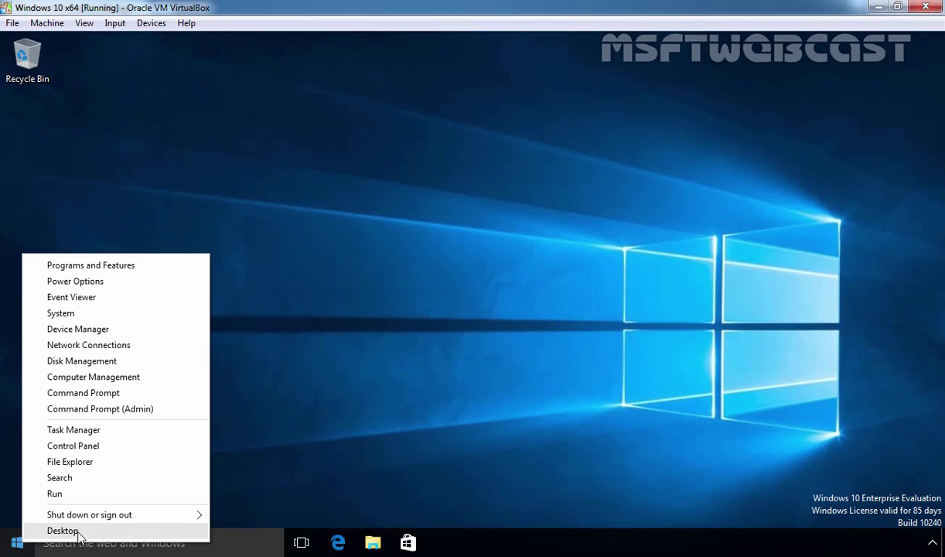
mouse_move(135, 519)
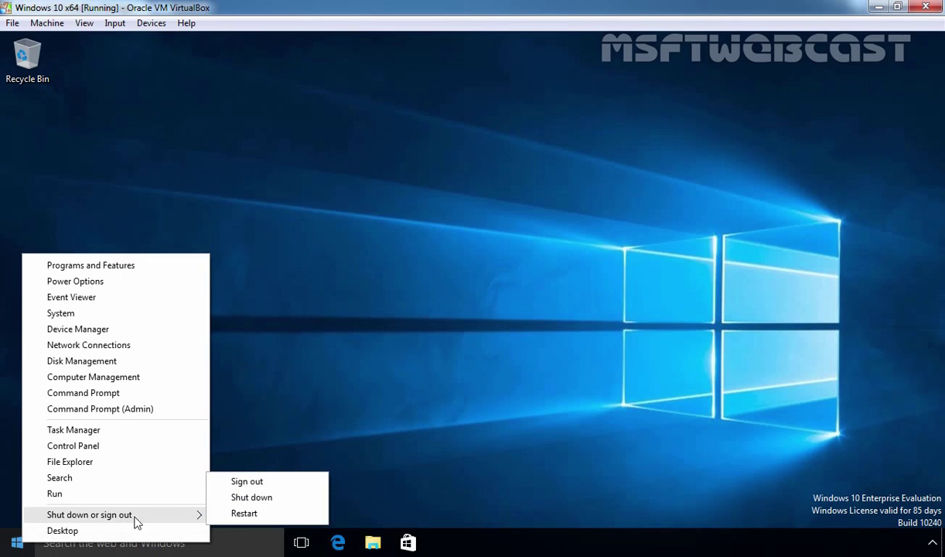
click(239, 513)
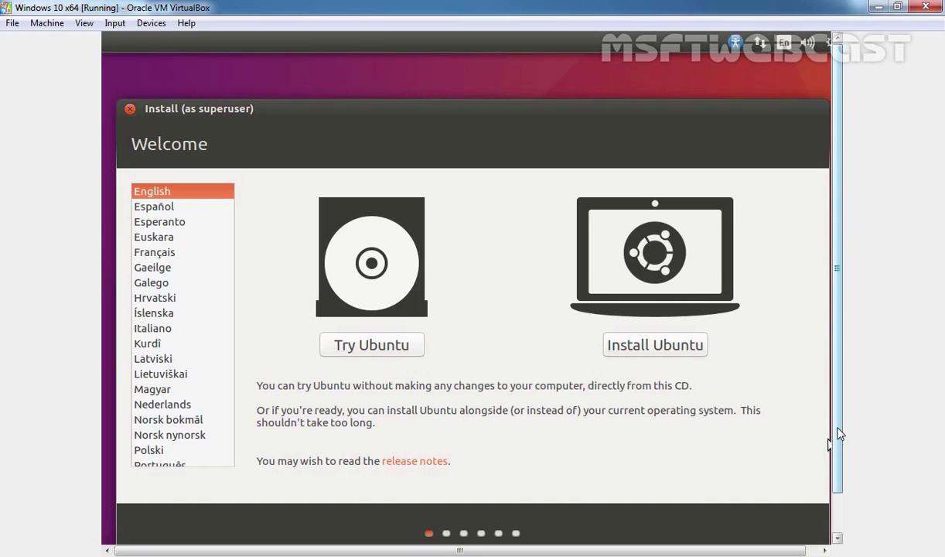
Step: Keep English on the Welcome screen and choose Install Ubuntu
scroll(842, 464, down, 2)
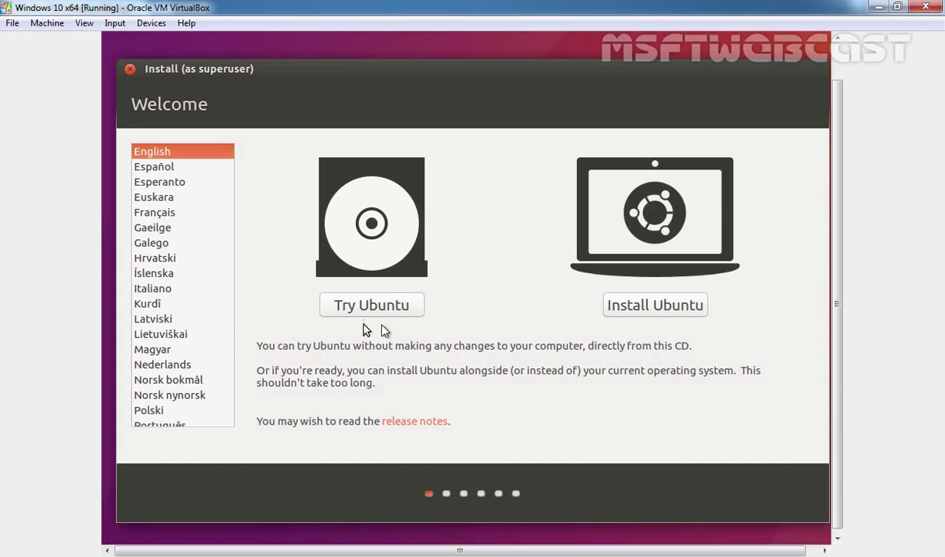
click(648, 306)
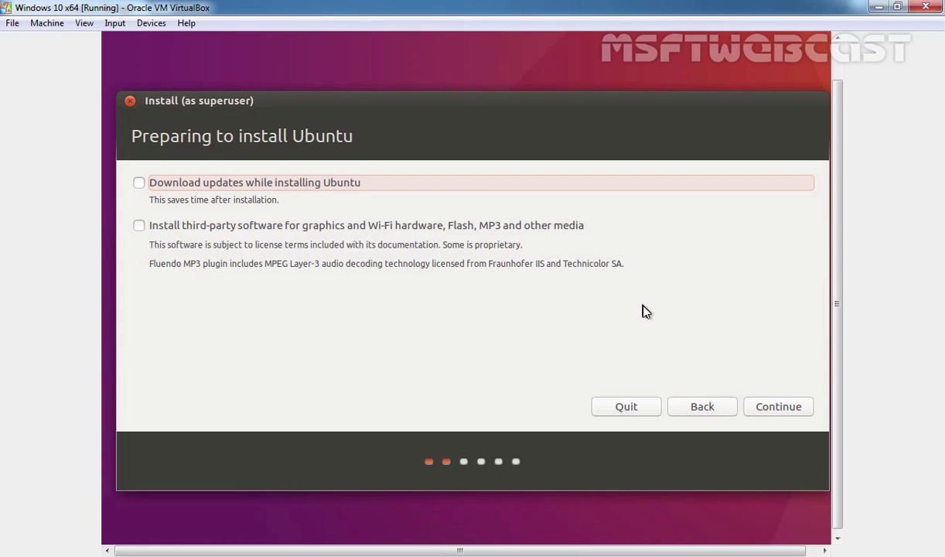
Step: Continue with downloading updates and third-party software both left unchecked
click(792, 414)
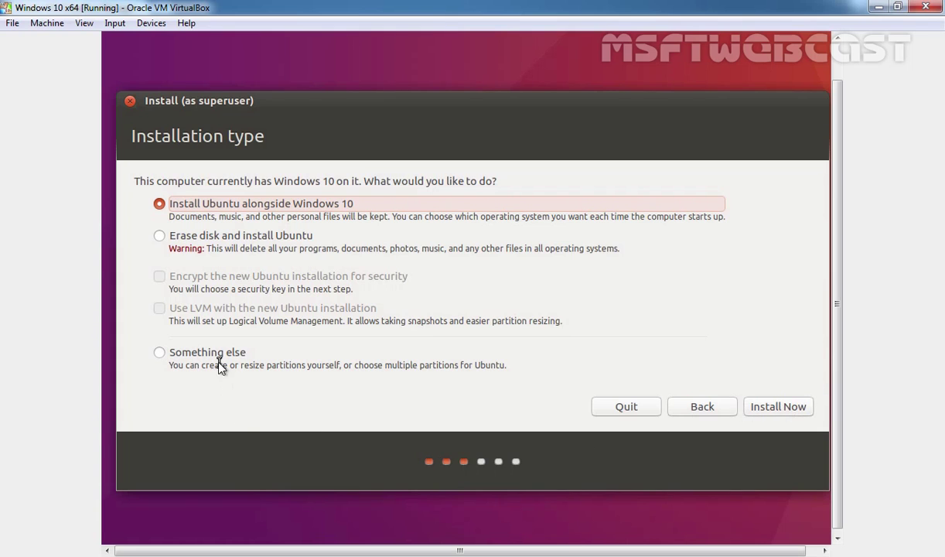
Step: Choose manual partitioning and create an ext4 root (/) partition, leaving 4000 MB free
click(219, 365)
click(783, 409)
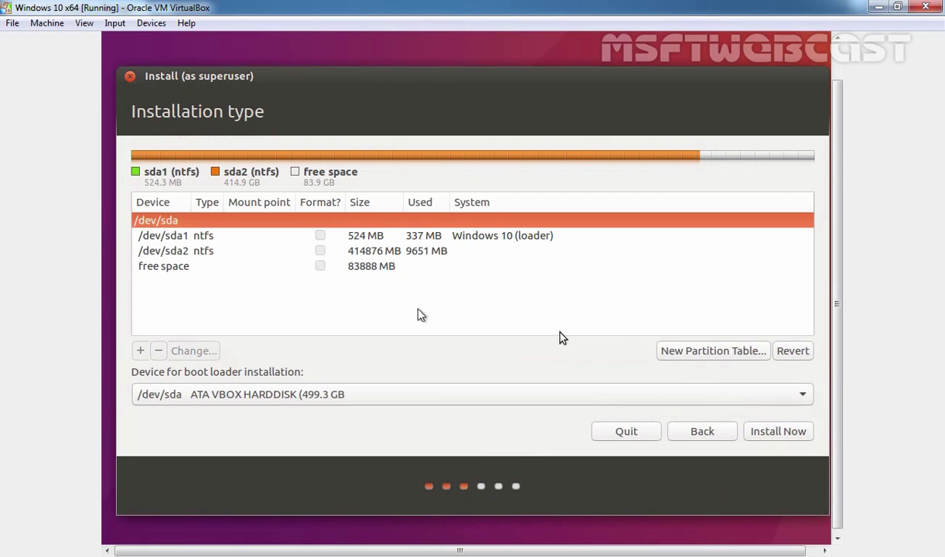
click(178, 271)
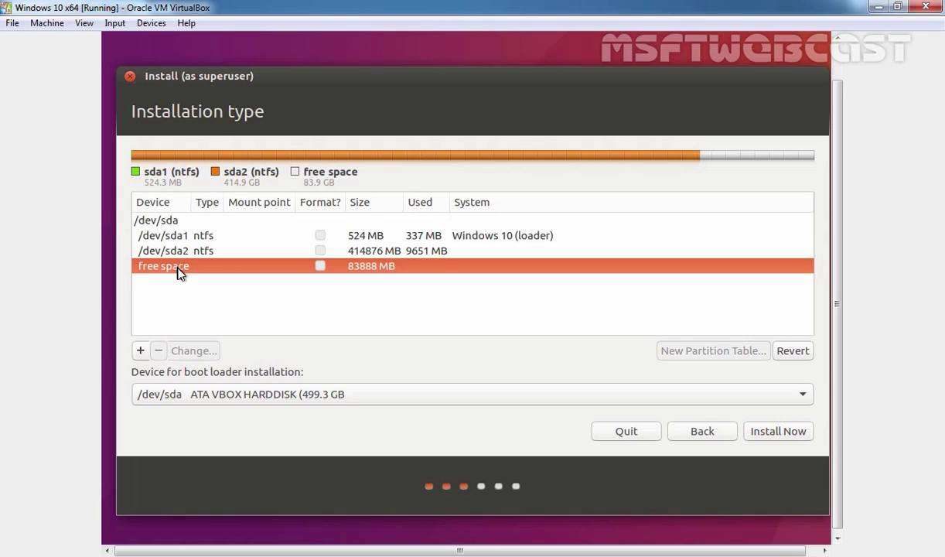
click(141, 350)
click(589, 324)
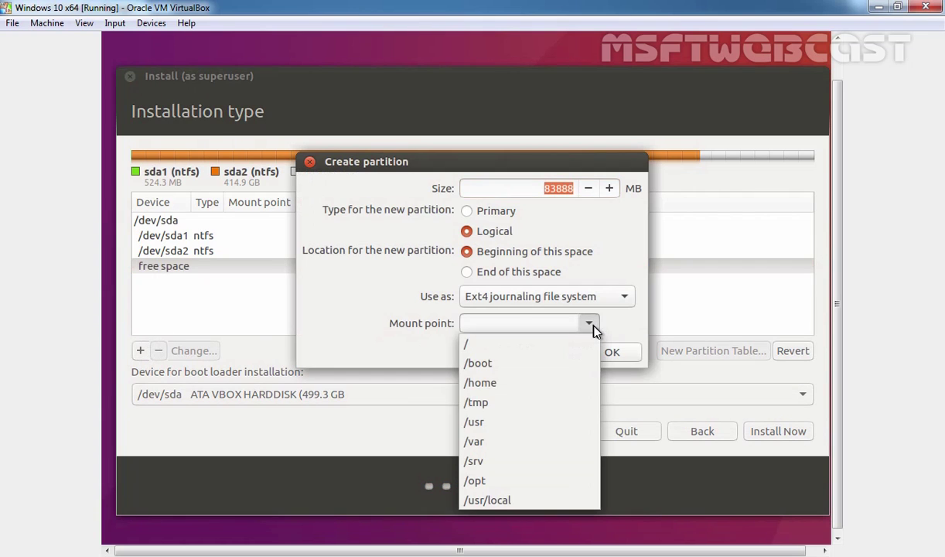
click(549, 351)
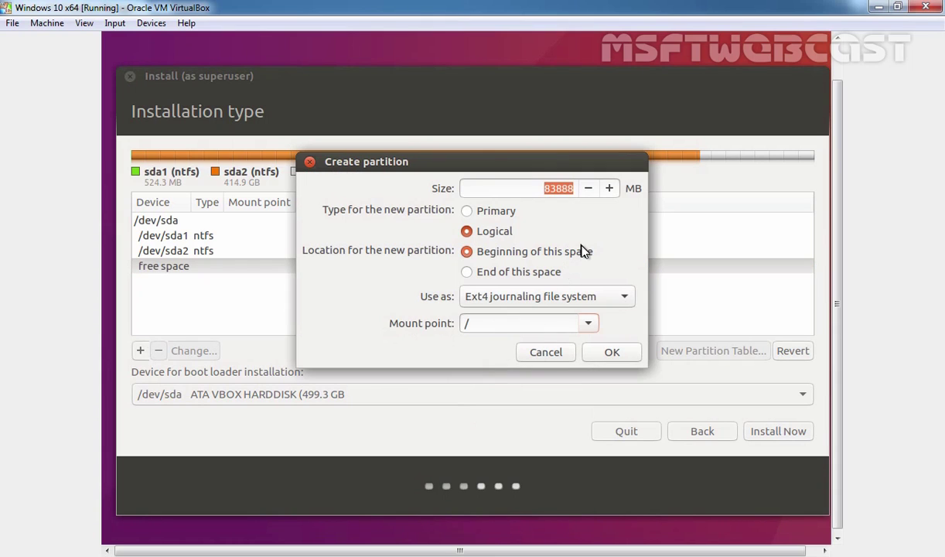
drag(556, 188, 545, 189)
click(612, 354)
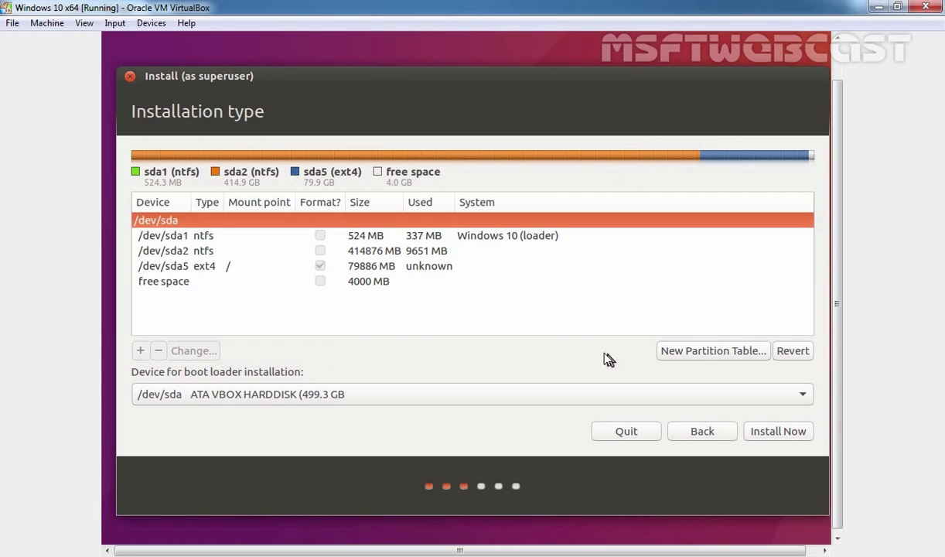
Step: Turn the remaining 4000 MB of free space into a swap area partition
click(179, 284)
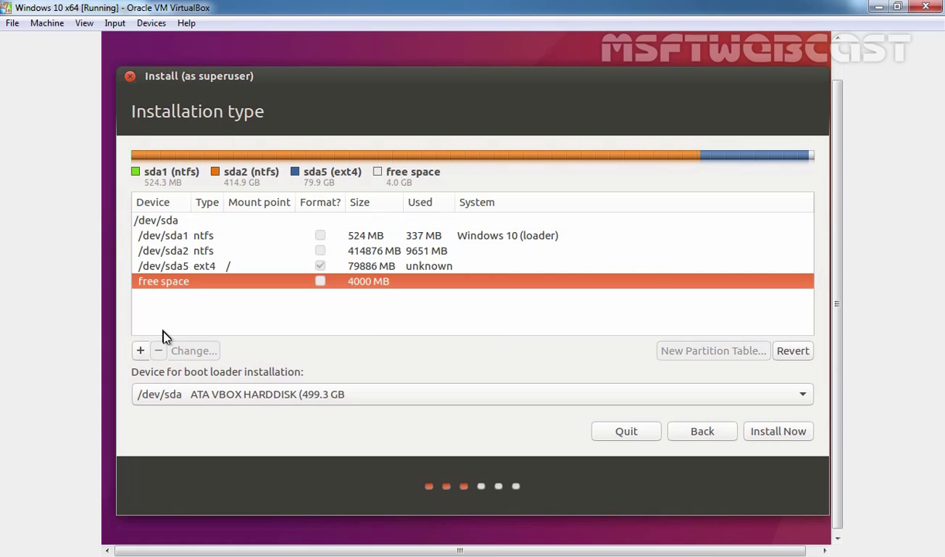
click(142, 352)
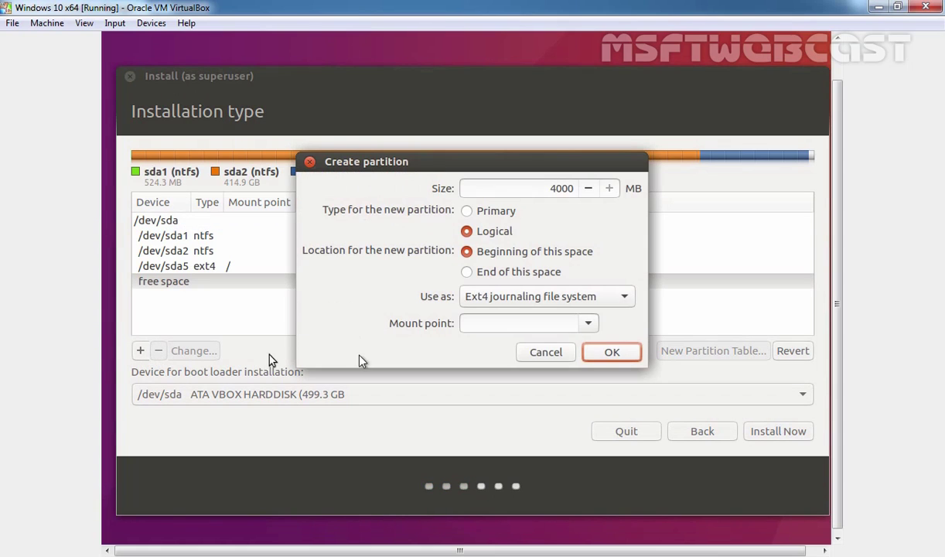
click(530, 302)
click(507, 448)
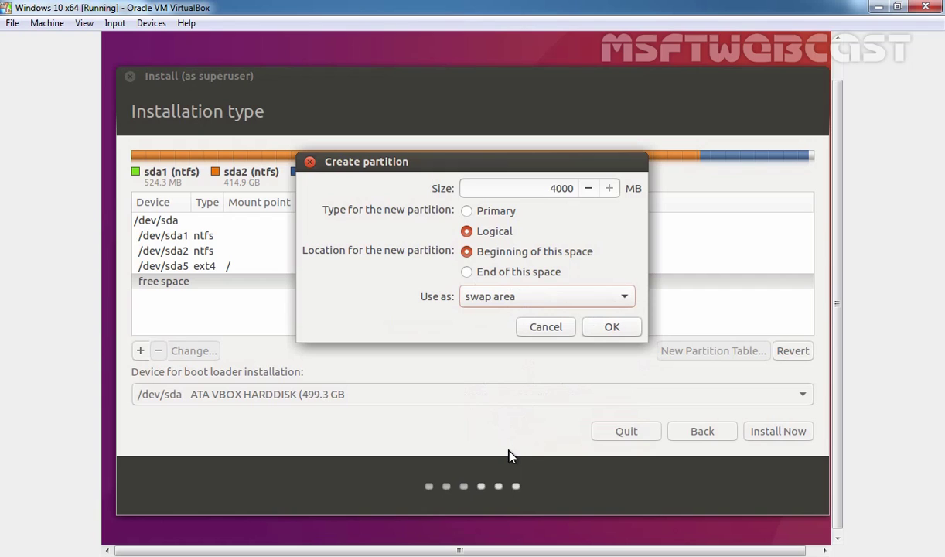
click(611, 328)
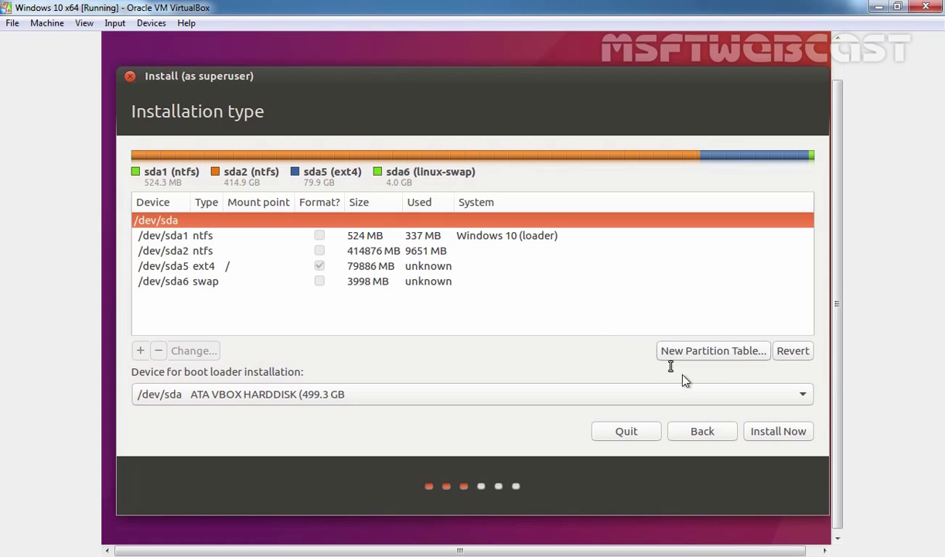
Step: Start the install, confirm writing partition changes to disk, and accept Kolkata as the location
click(778, 436)
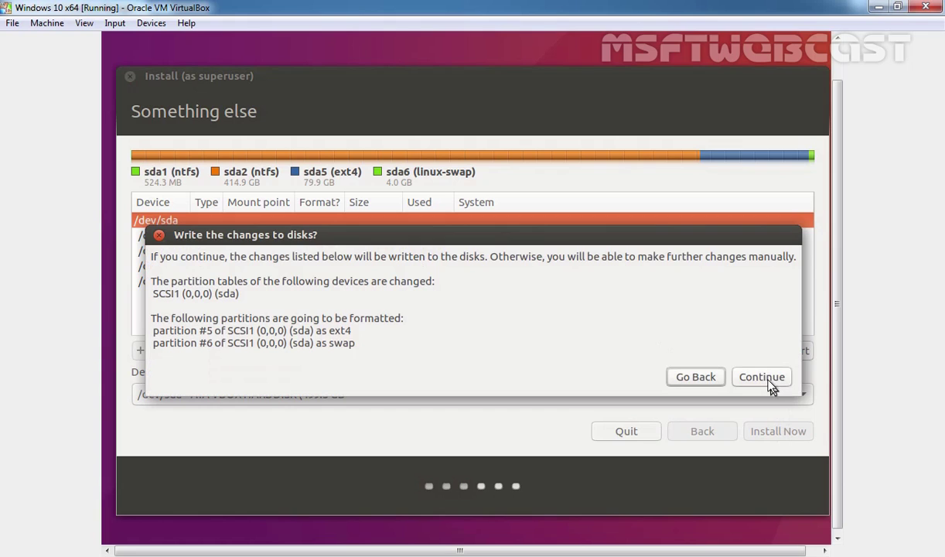
click(768, 382)
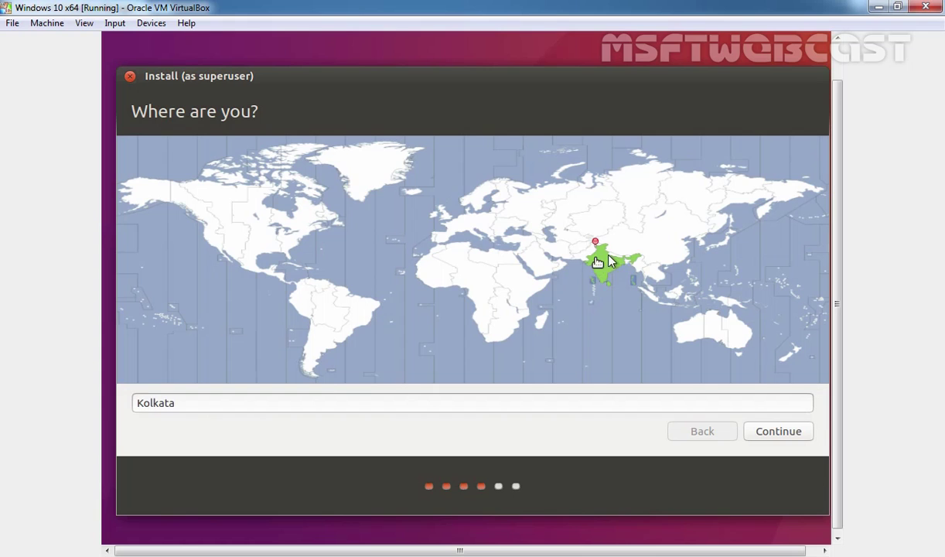
click(777, 435)
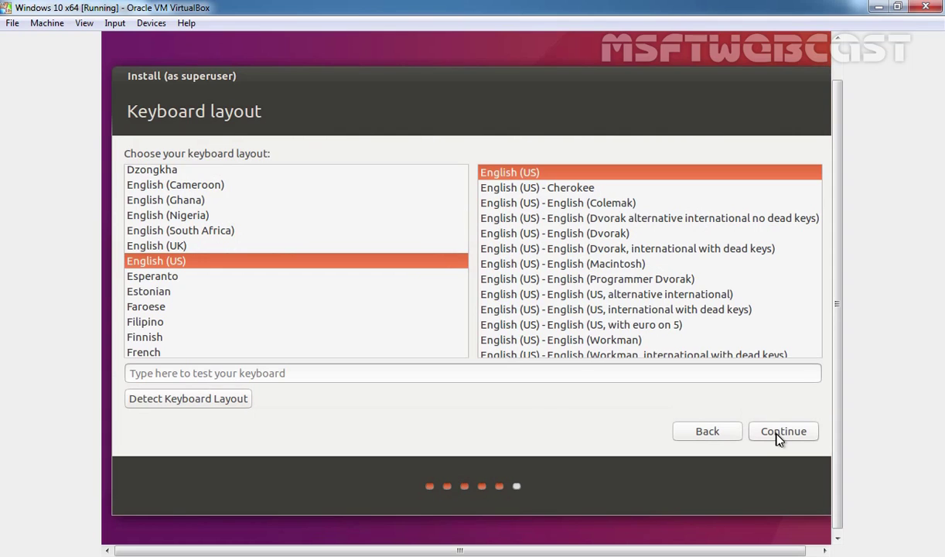
Step: Keep the English (US) keyboard, enter the user's name and password twice, and begin installing
click(779, 435)
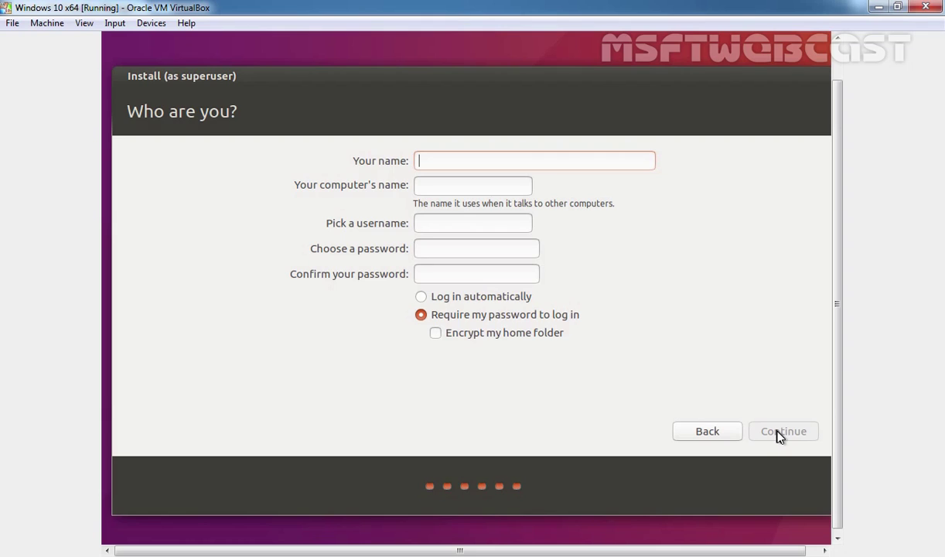
text(Manhar)
key(Tab)
key(Tab)
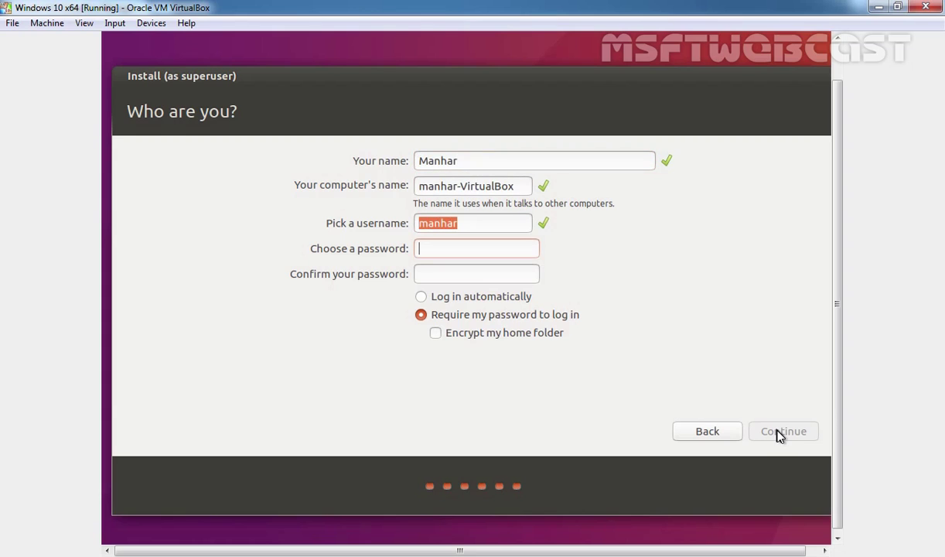
key(Tab)
text(*********)
key(Tab)
text(*********)
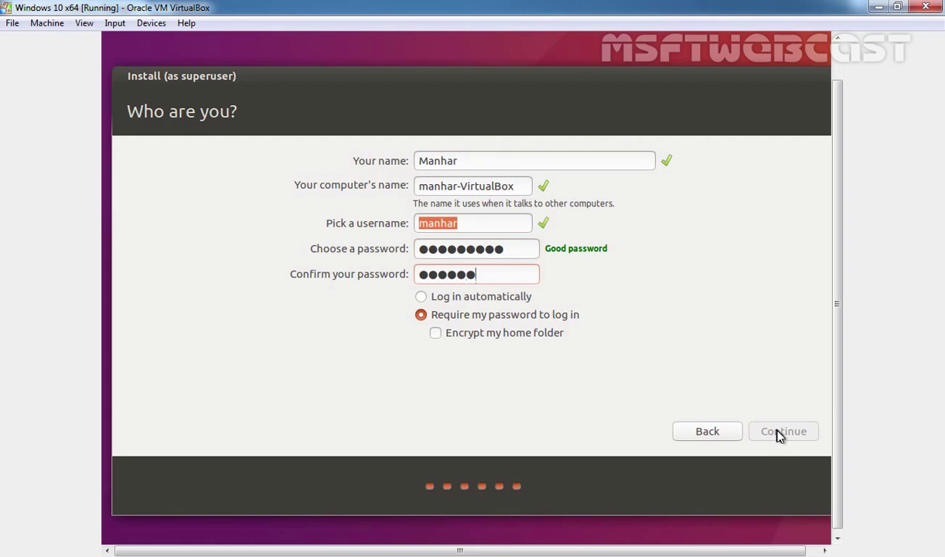
click(780, 433)
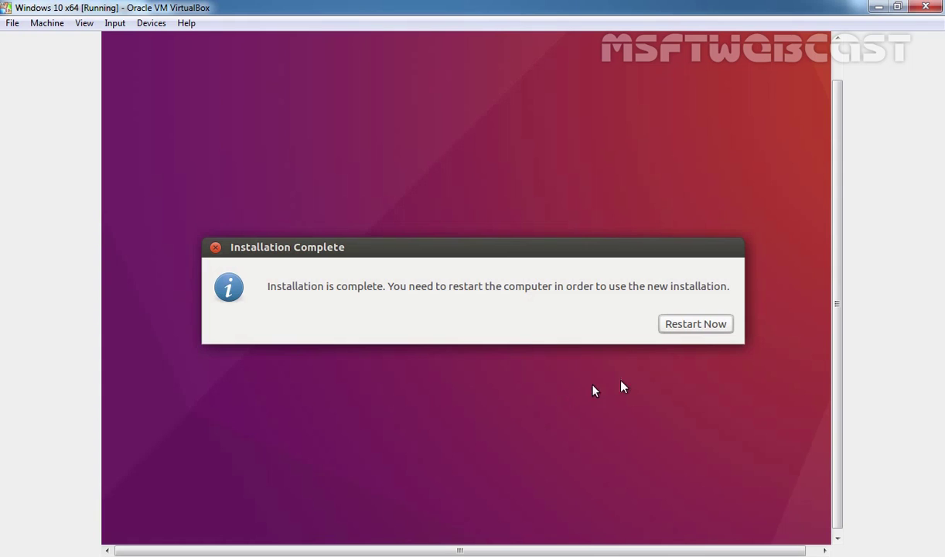
Step: Restart into the new install, booting through GRUB to the Ubuntu 16.04 login screen
click(699, 328)
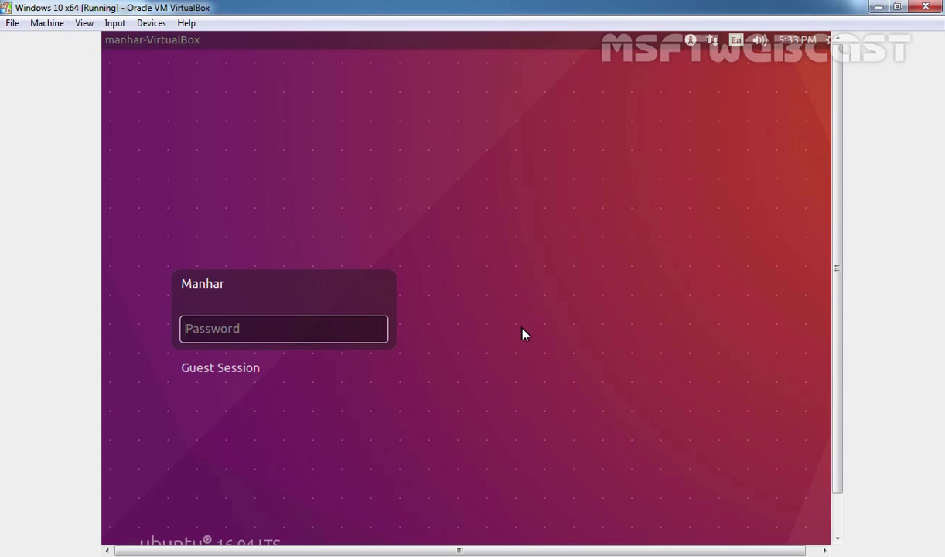
Step: Log in to Ubuntu by entering the account password
text(•••••••••)
key(Return)
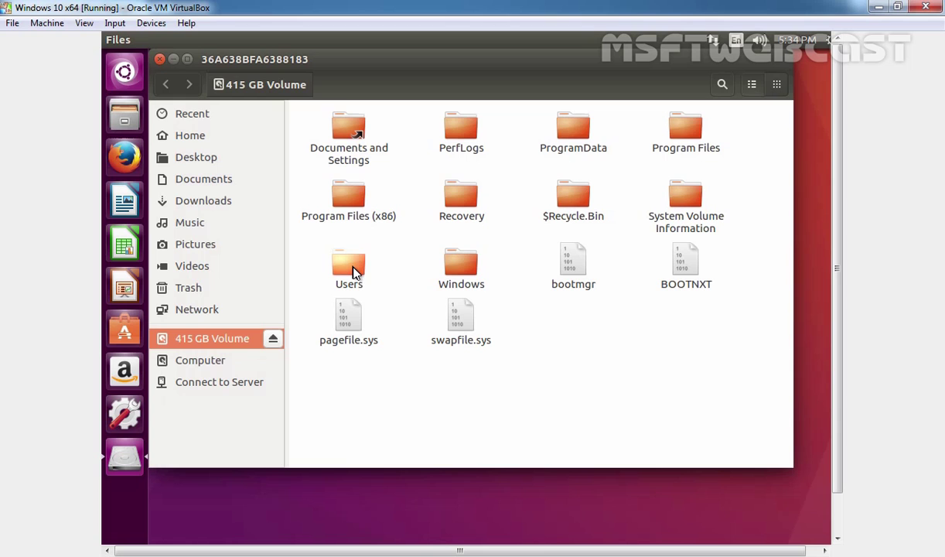
Step: Close Files, restart Ubuntu, and boot the Windows 10 (loader) entry from GRUB
click(160, 60)
drag(592, 550, 604, 551)
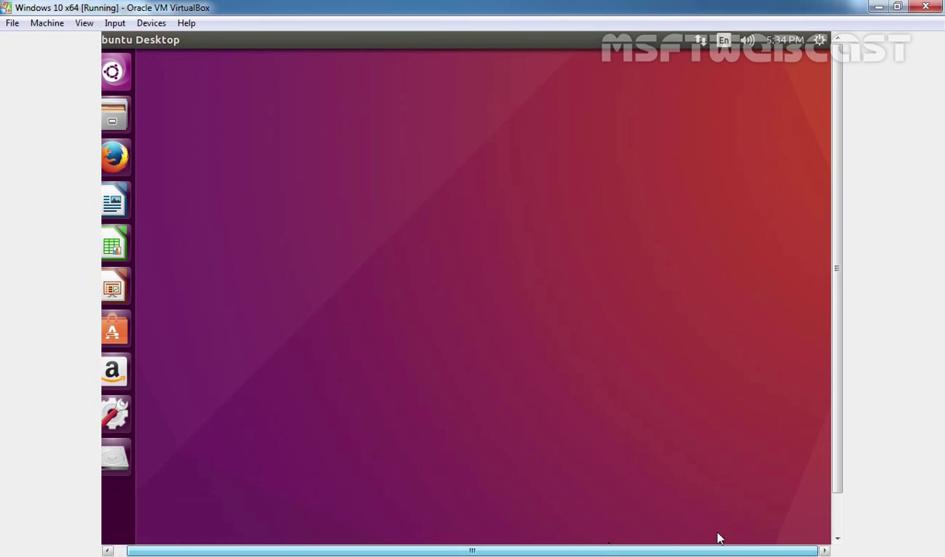
click(820, 40)
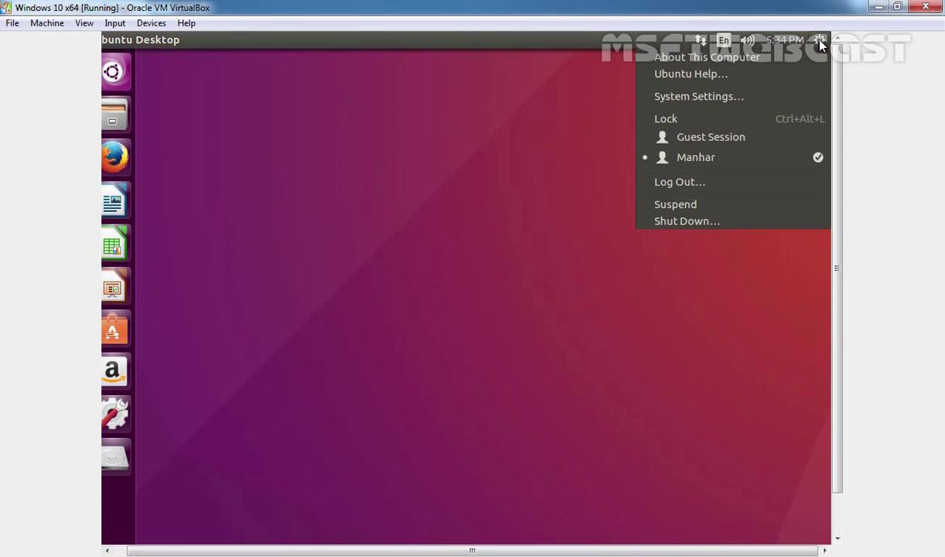
click(731, 213)
click(391, 338)
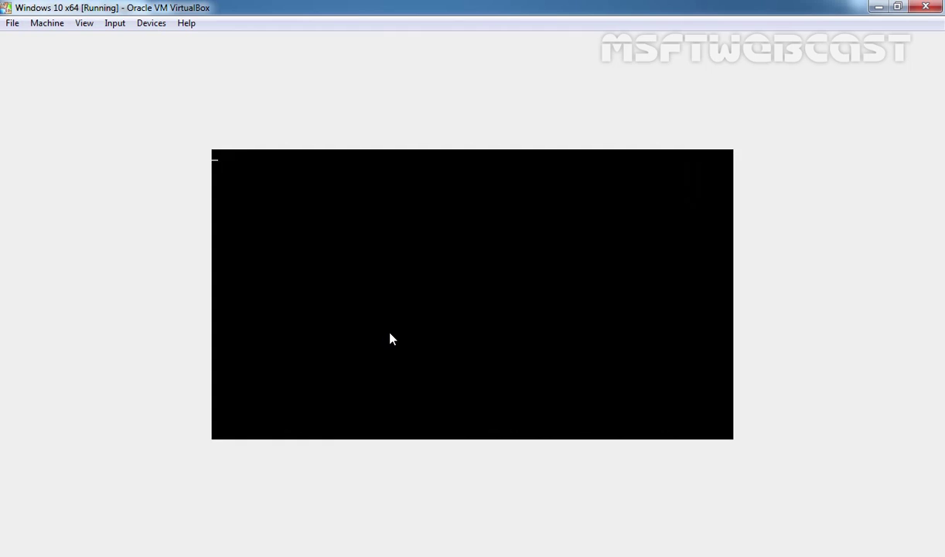
key(Down)
key(Down)
key(Down)
key(Down)
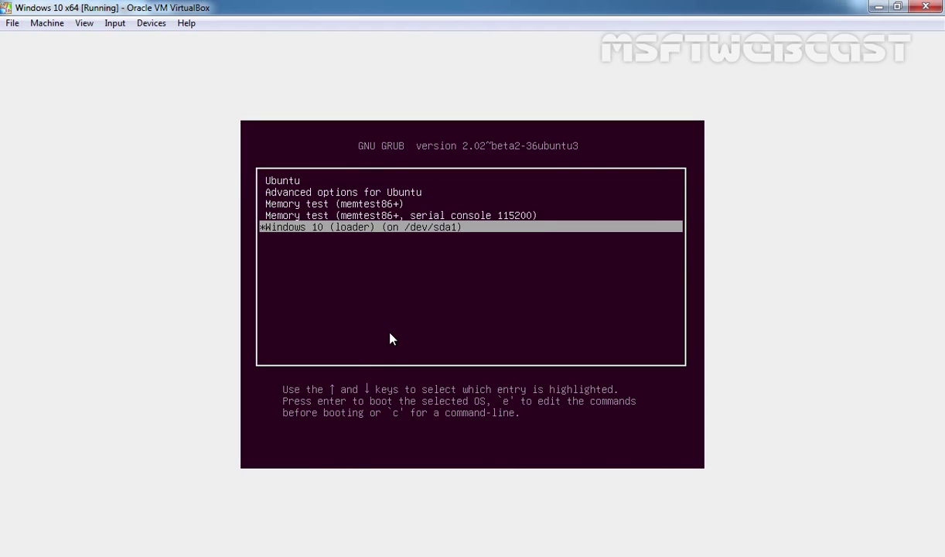
key(Return)
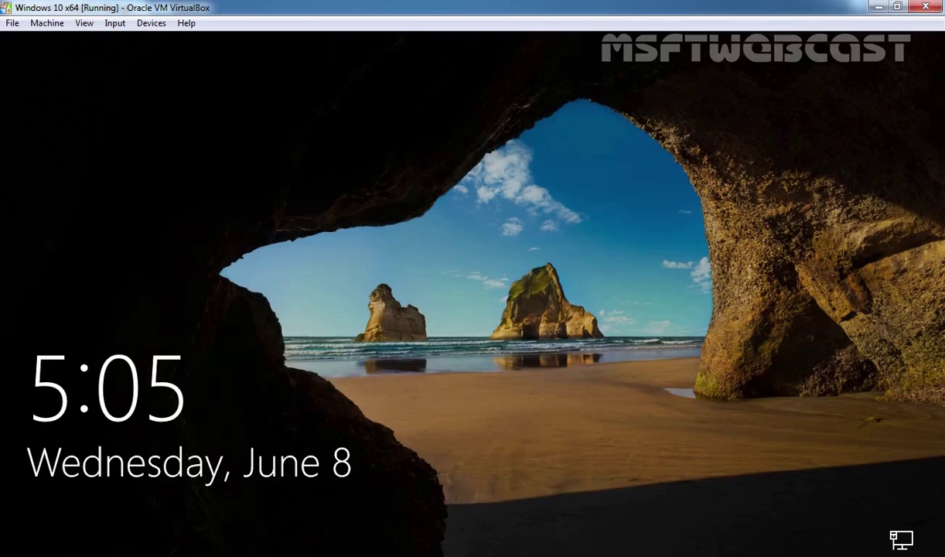
Step: Dismiss the Windows 10 lock screen and sign in with the account password
click(350, 325)
text(p********)
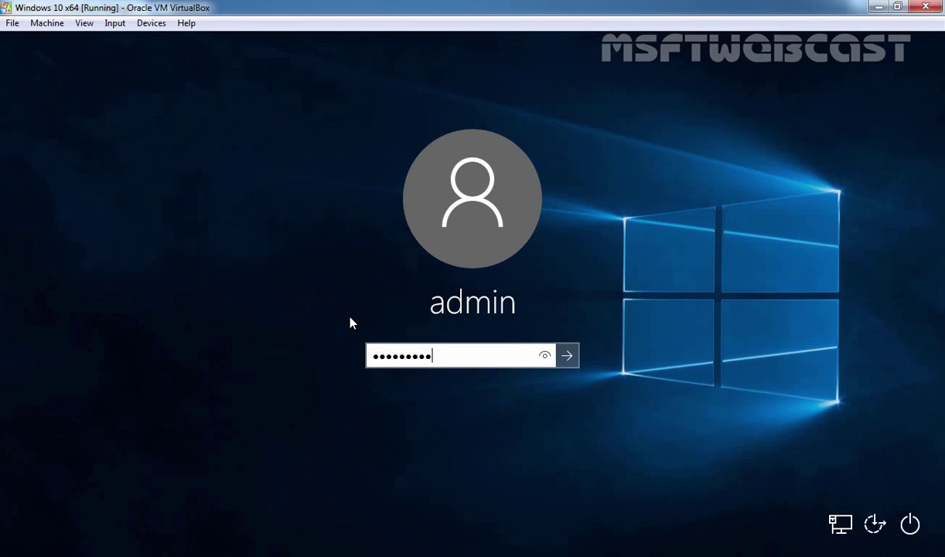
key(Return)
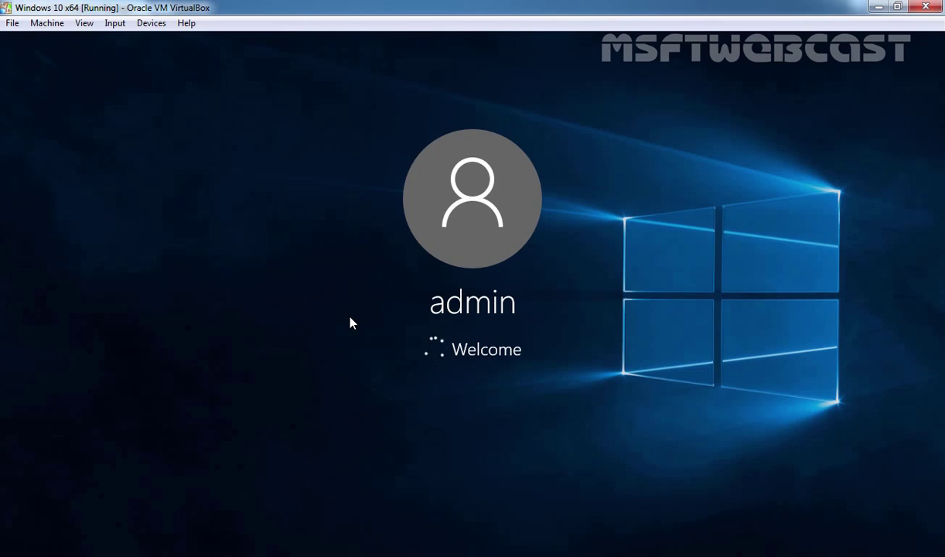